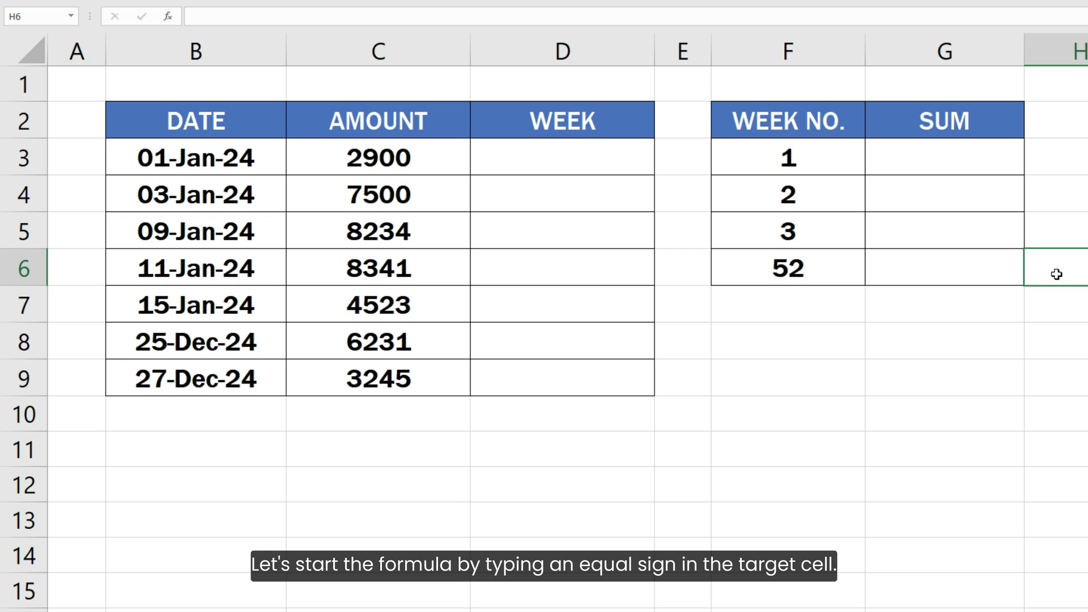
Enter the formula =WEEKNUM(B3, 2) in cell D3 to get the week number of the first date.
click(646, 165)
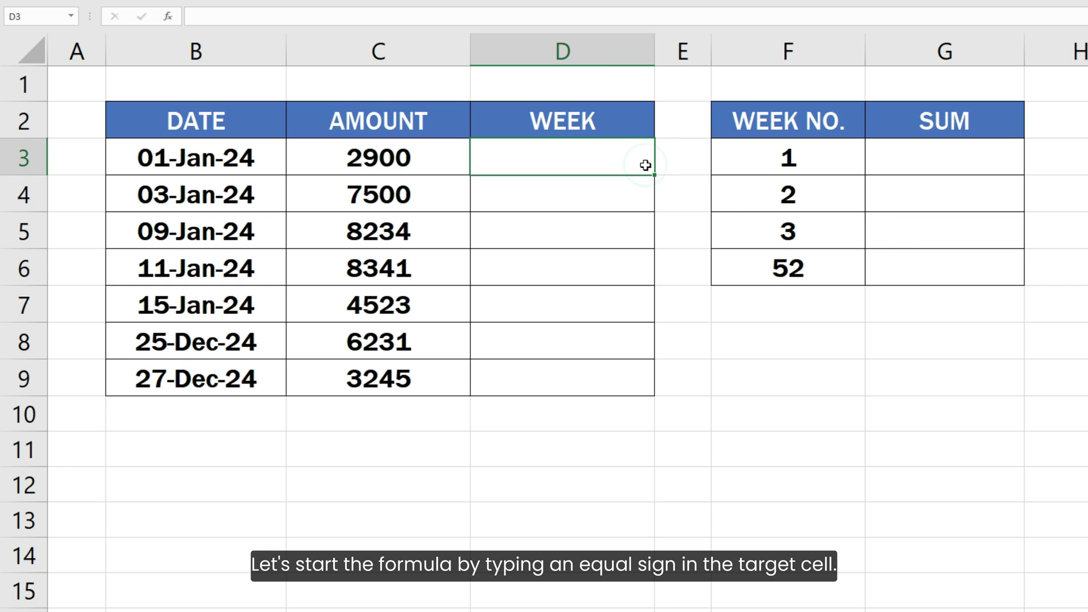
text(=)
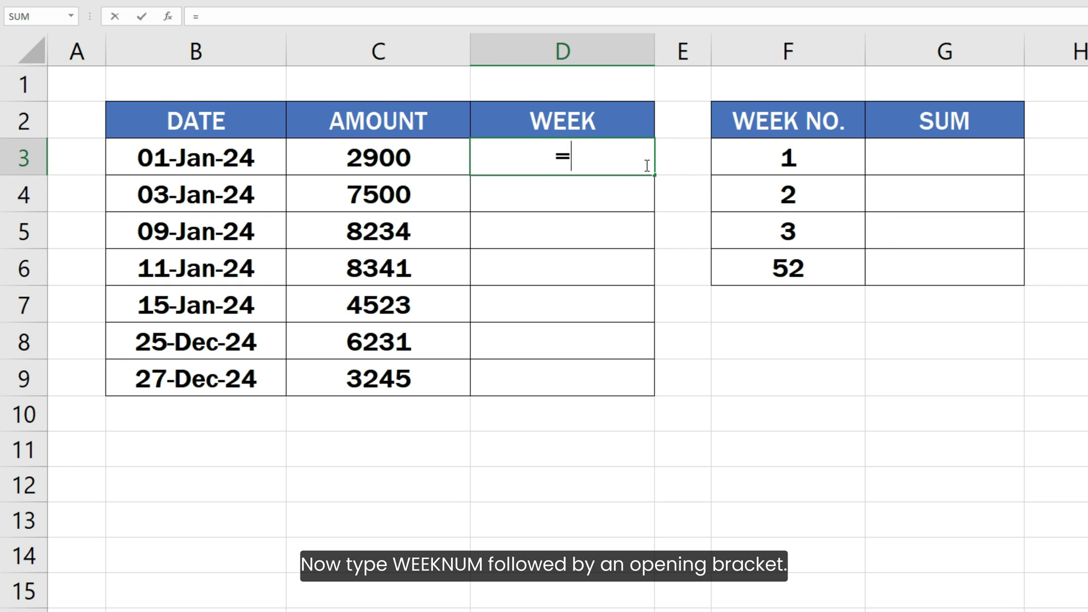
text(WEEKNUM)
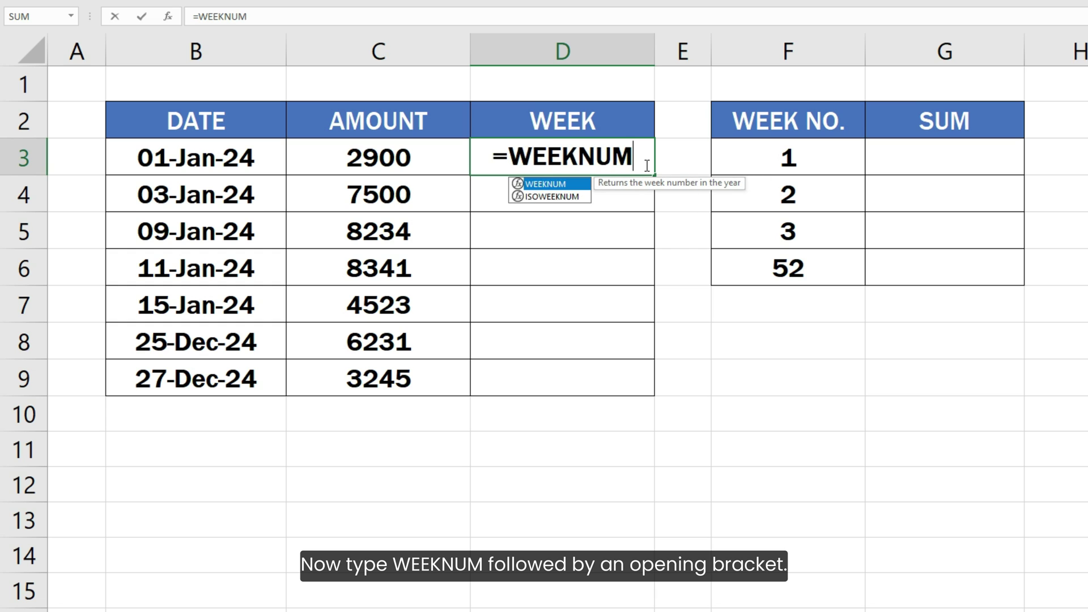
text(()
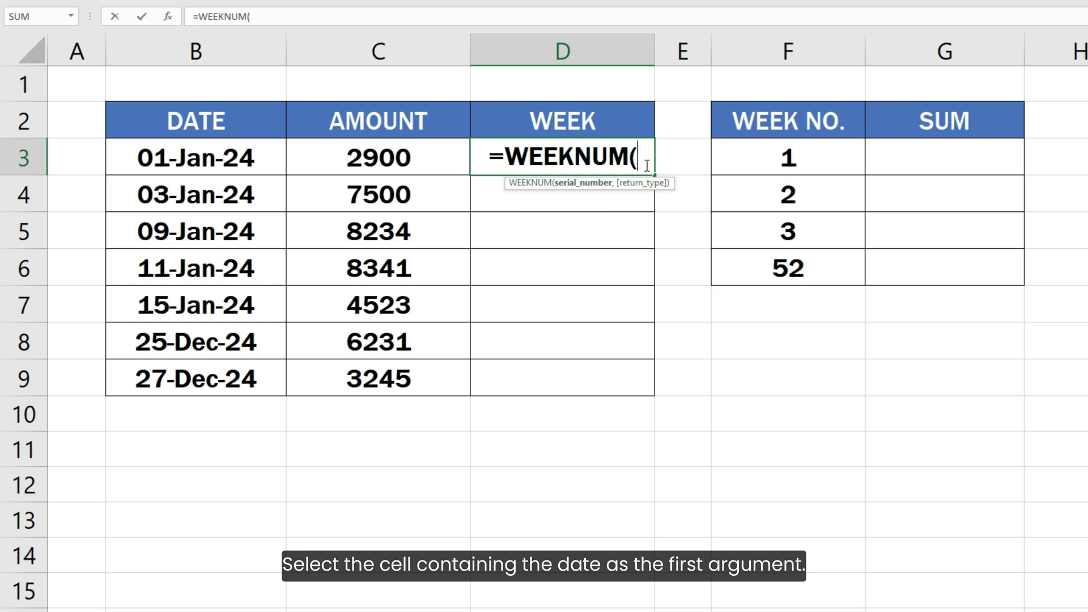
click(274, 166)
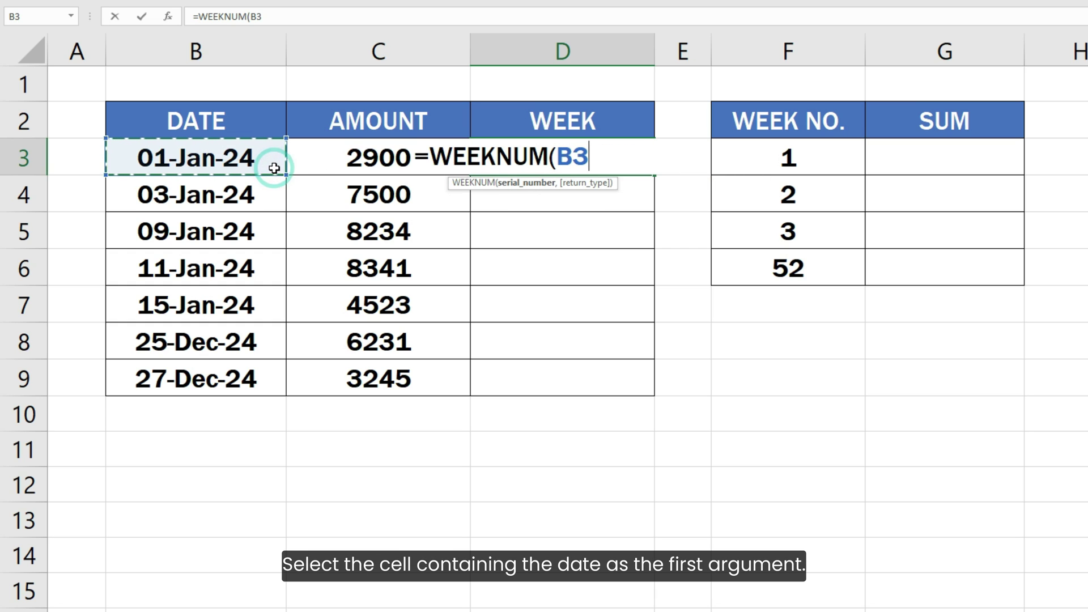
text(,)
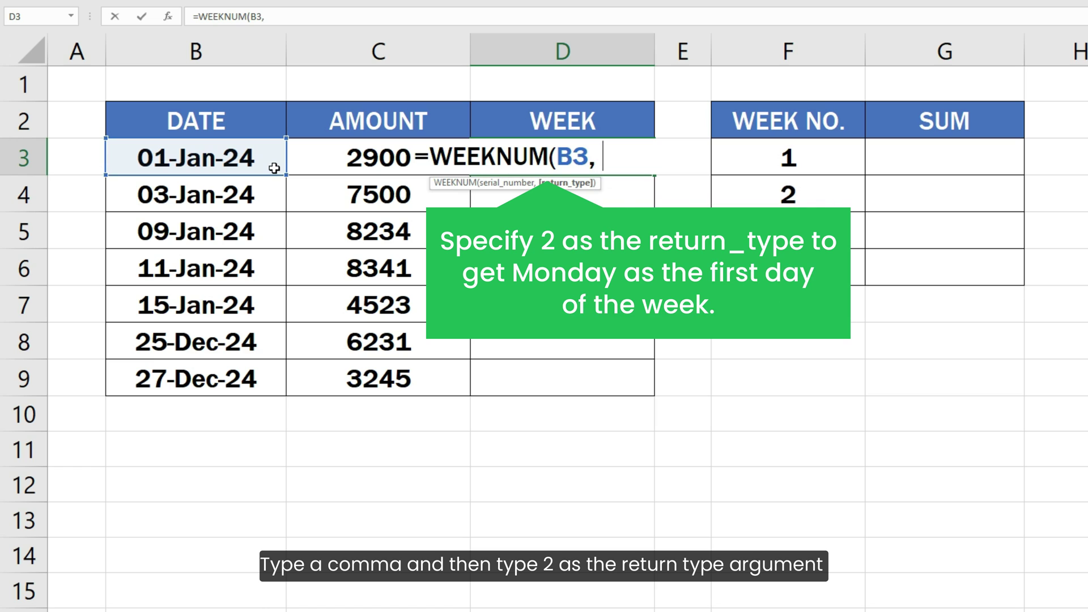
text( 2)
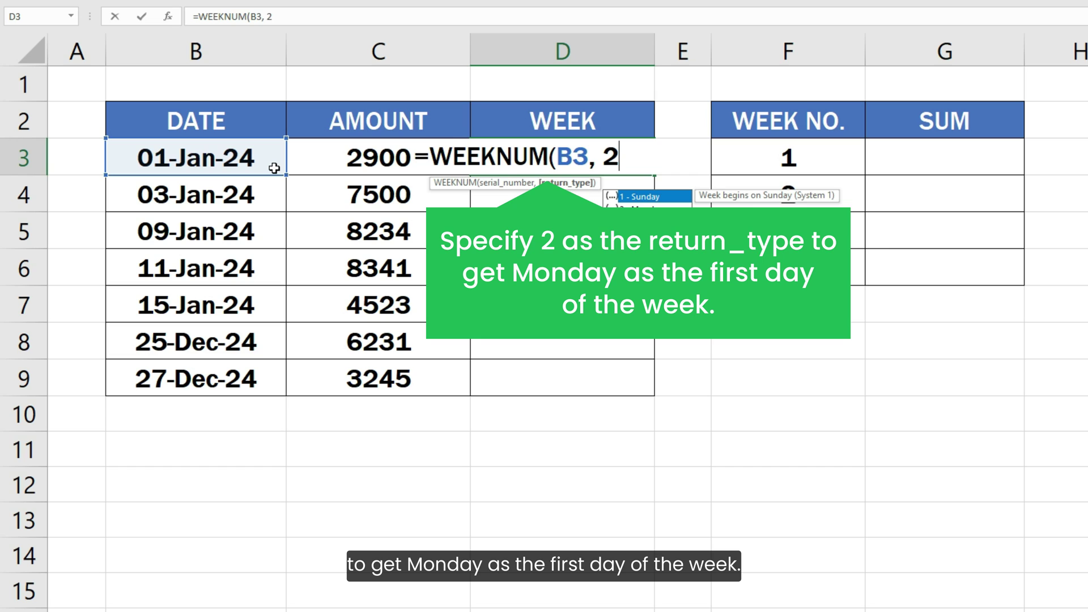
text())
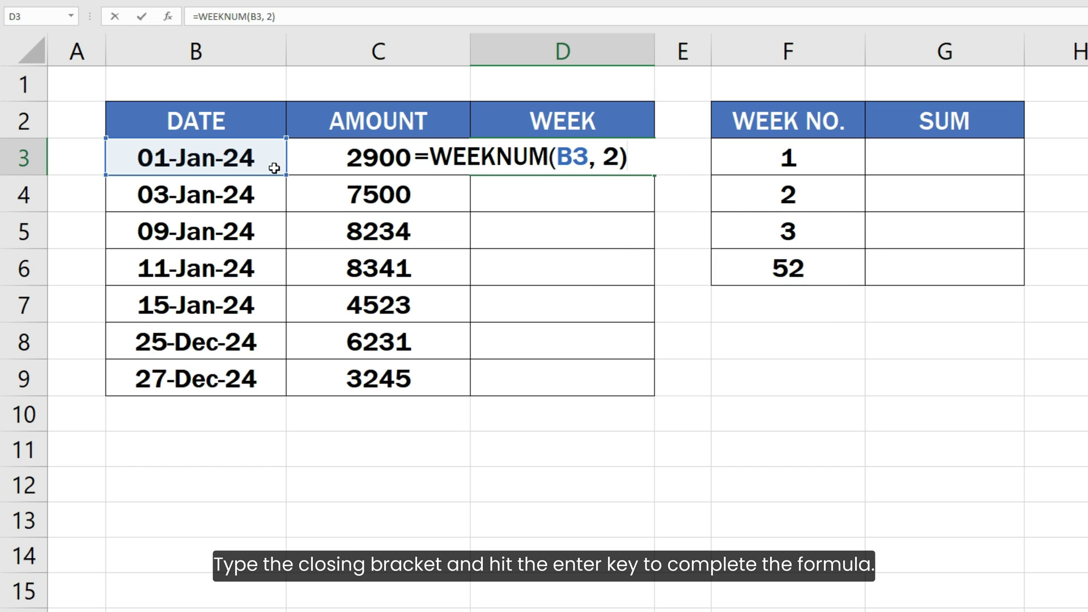
key(Return)
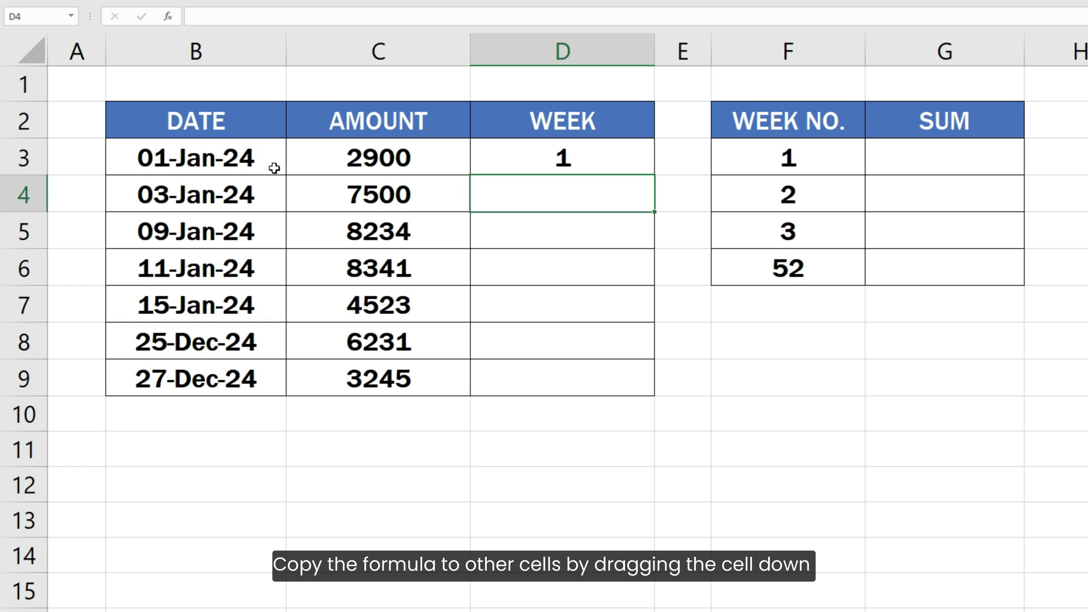
Copy the week-number formula from D3 down through D9.
click(556, 161)
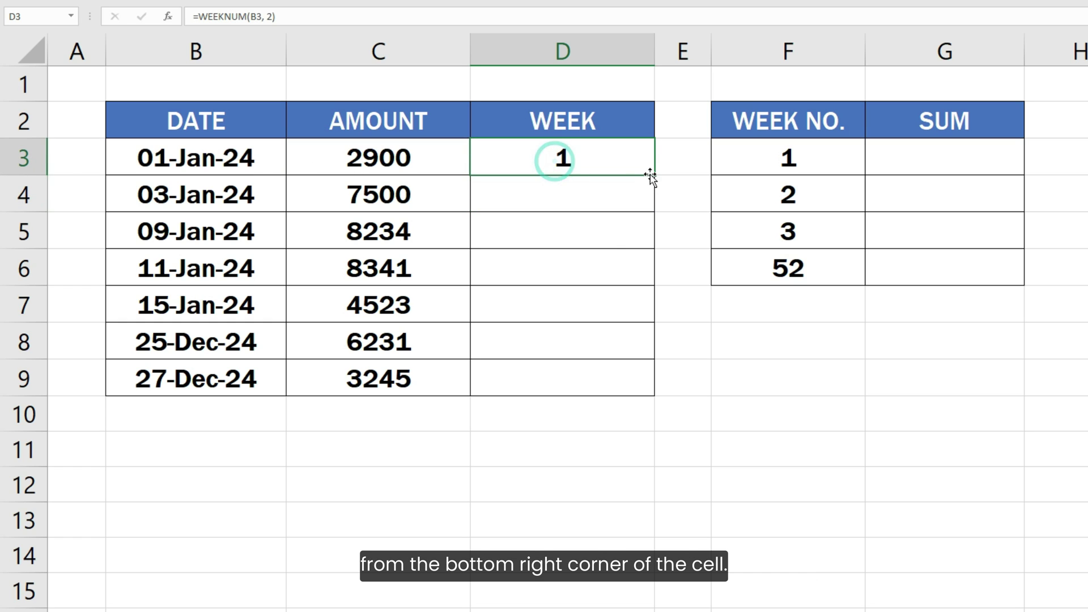
drag(653, 176, 651, 404)
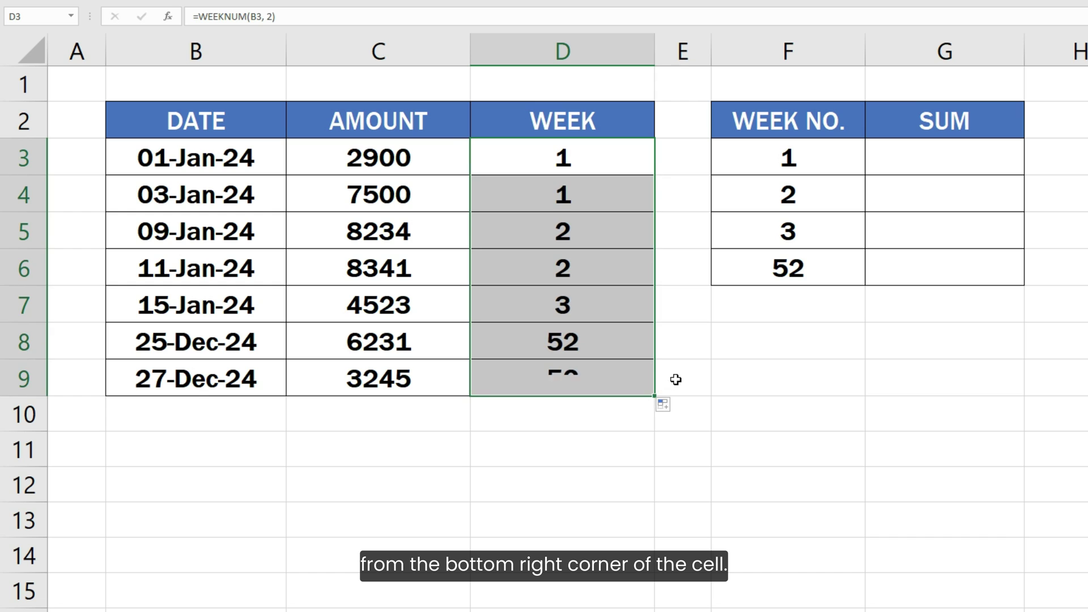
click(675, 379)
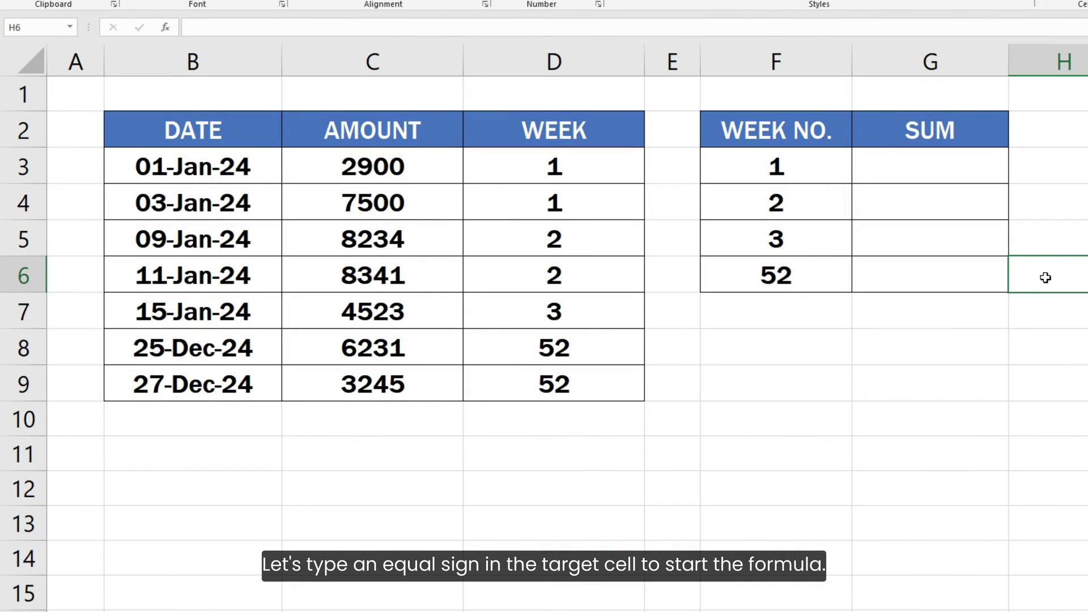
Write the formula =SUMIFS(C3:C9, D3:D9, F3) in cell G3, leaving it open for editing.
click(968, 179)
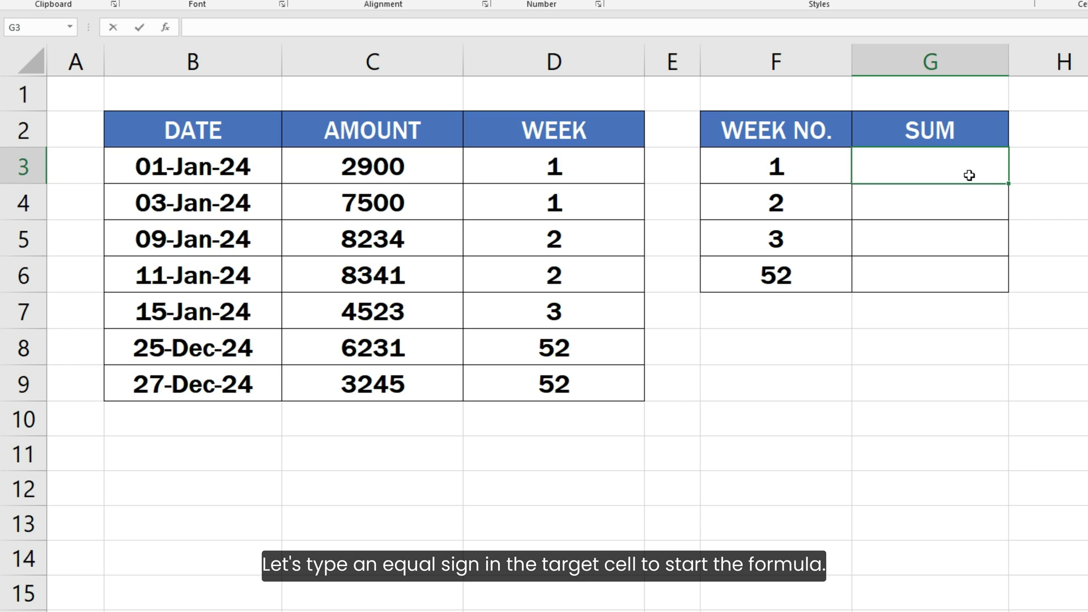
text(=S)
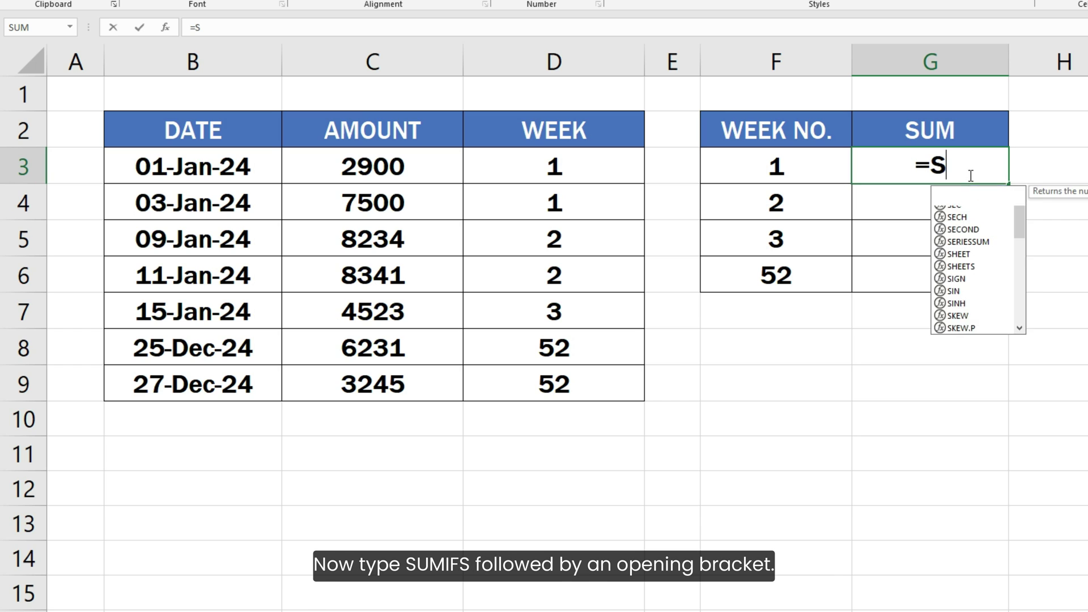
text(UMIFS)
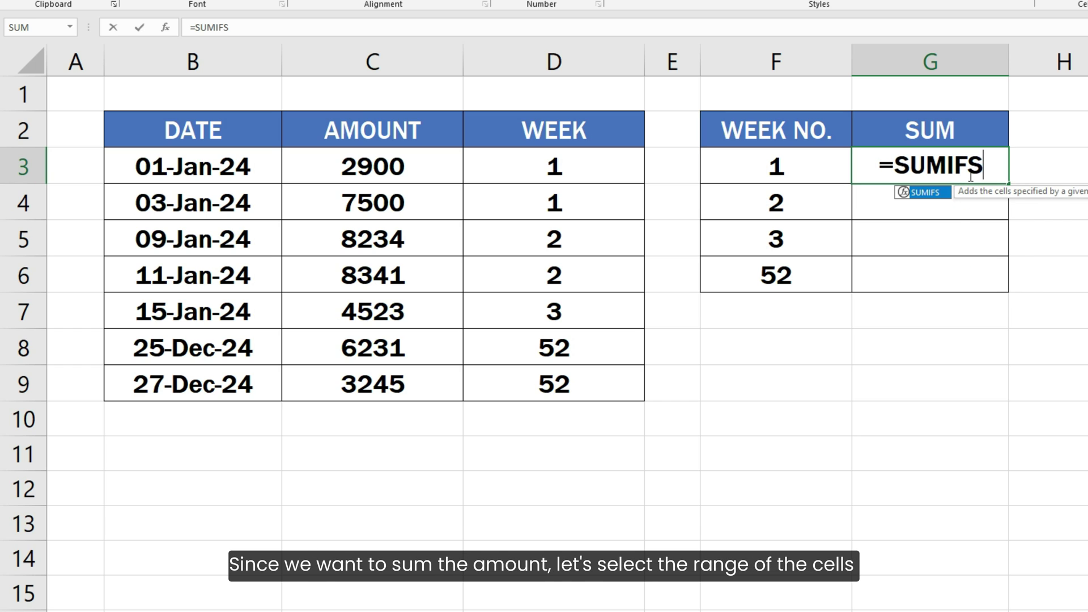
text(()
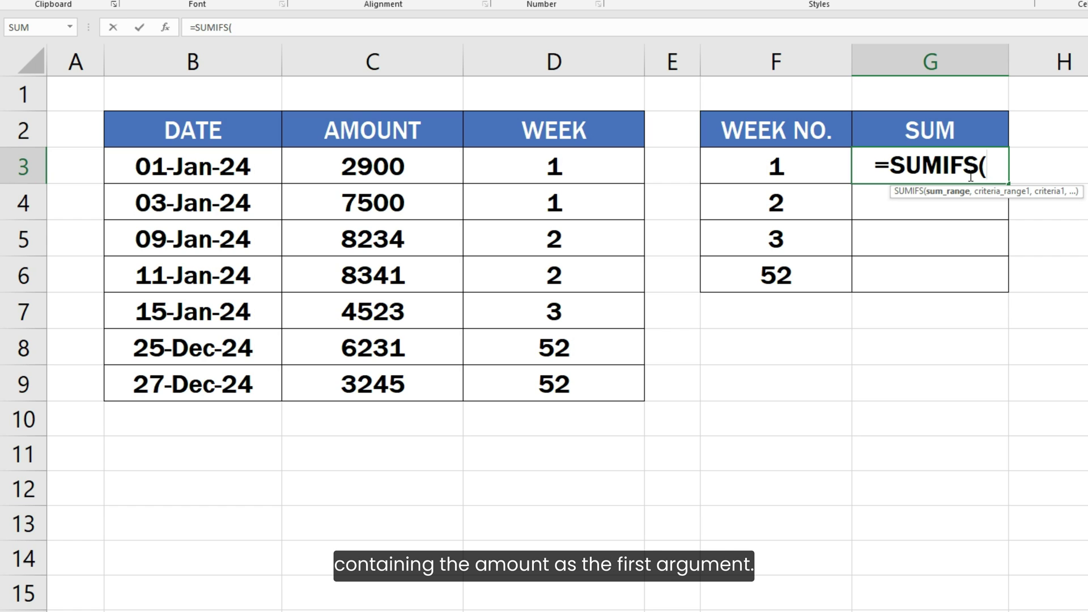
drag(442, 166, 424, 380)
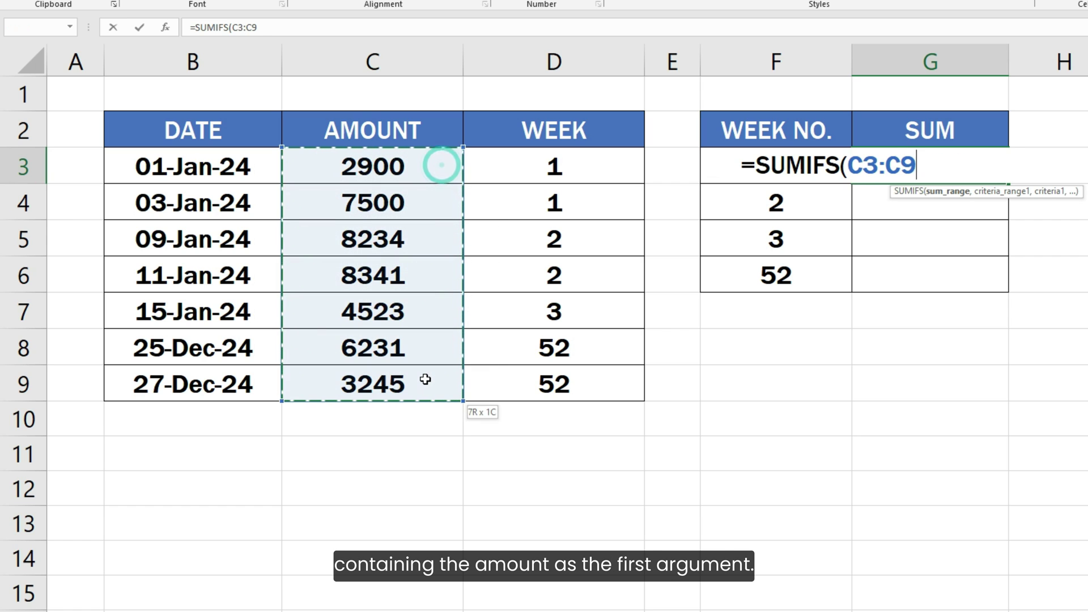
text(,)
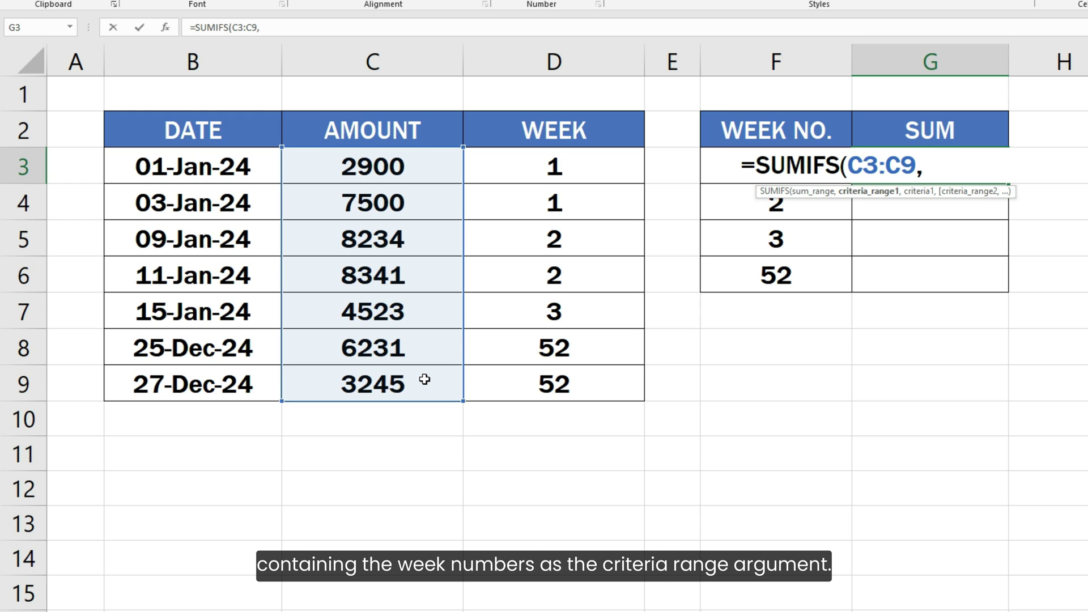
drag(574, 168, 564, 379)
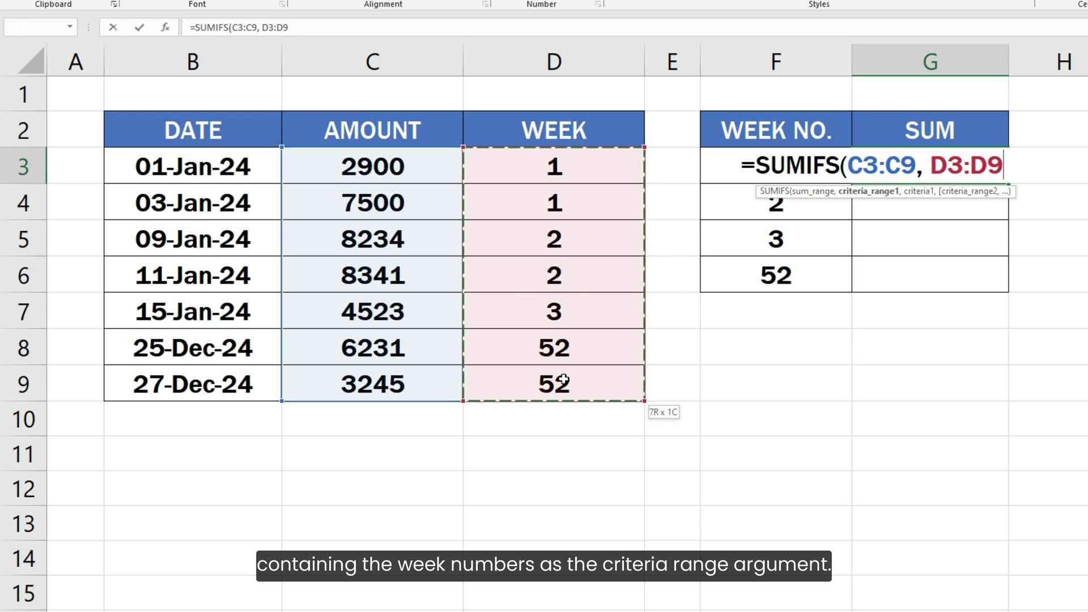
text(,)
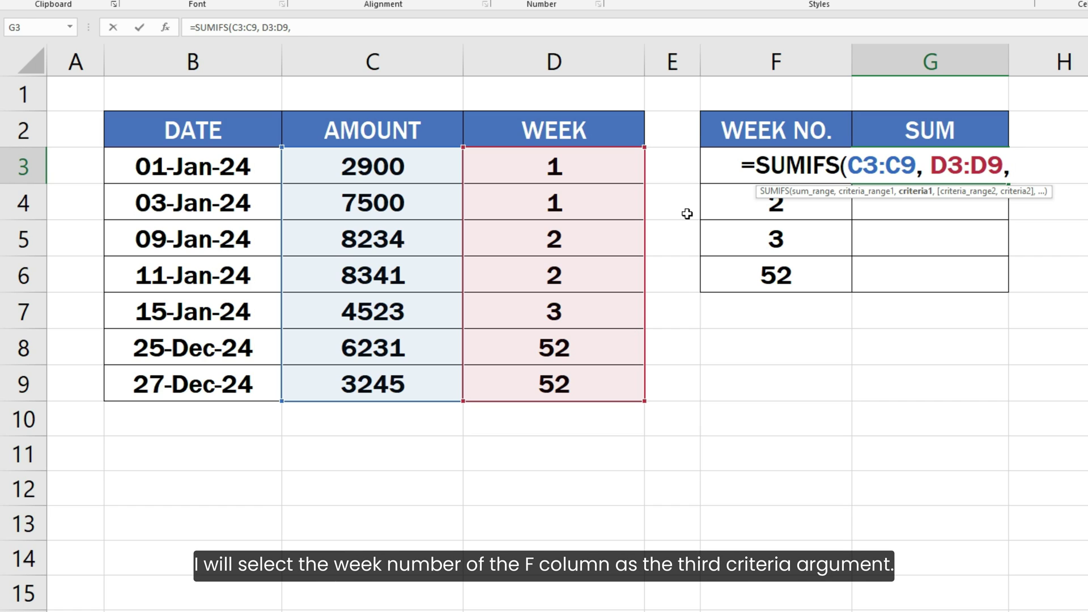
click(714, 173)
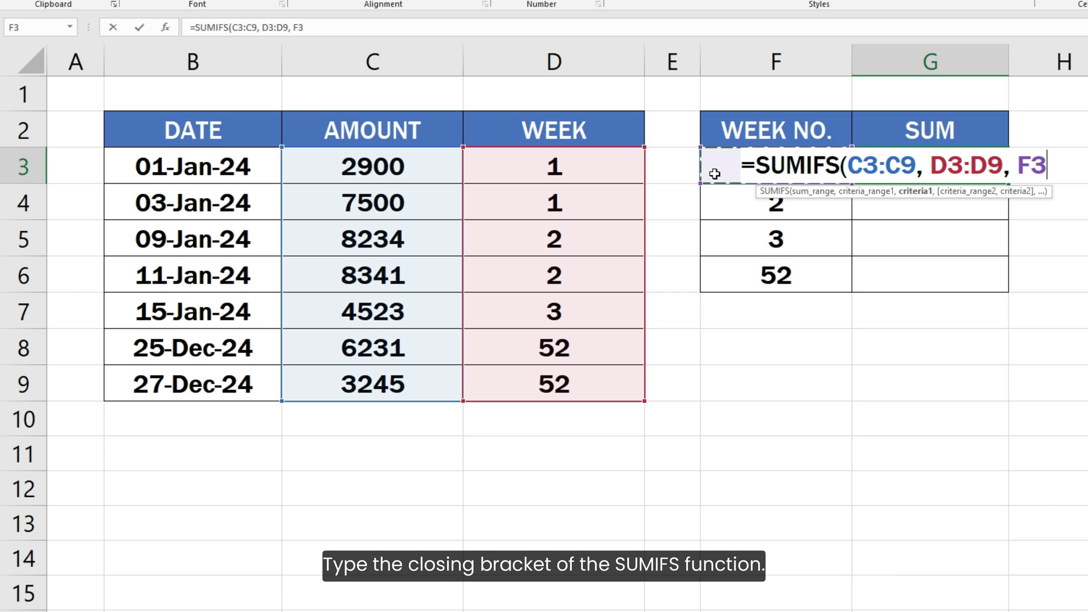
text())
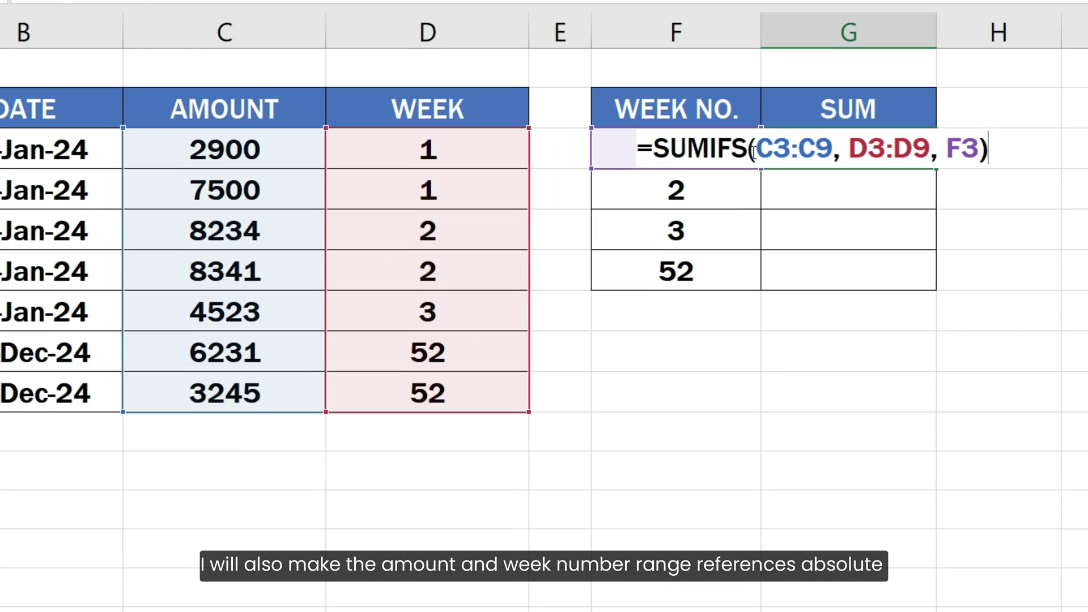
Make the amount range in the SUMIFS formula absolute as $C$3:$C$9.
click(830, 164)
text($)
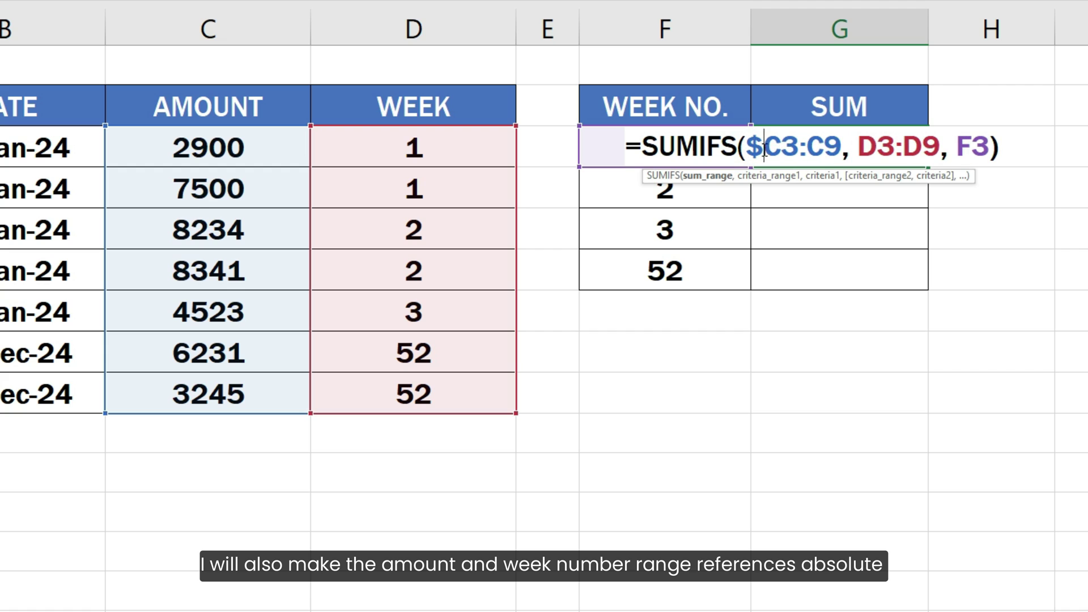
key(Right)
text($)
key(Right)
key(Right)
text($)
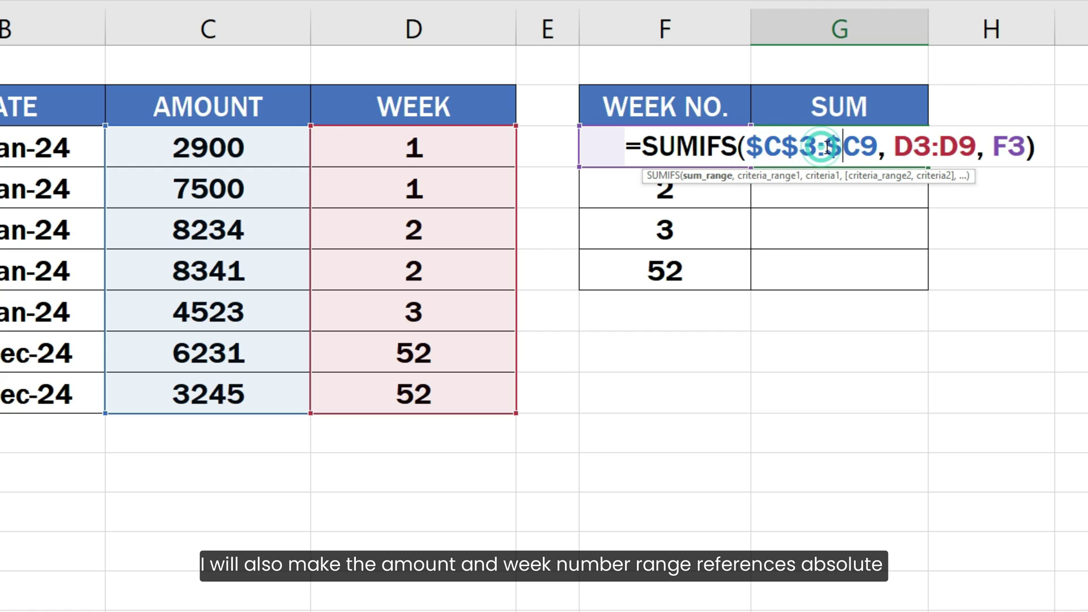
key(Right)
text($)
key(Right)
key(Right)
key(Right)
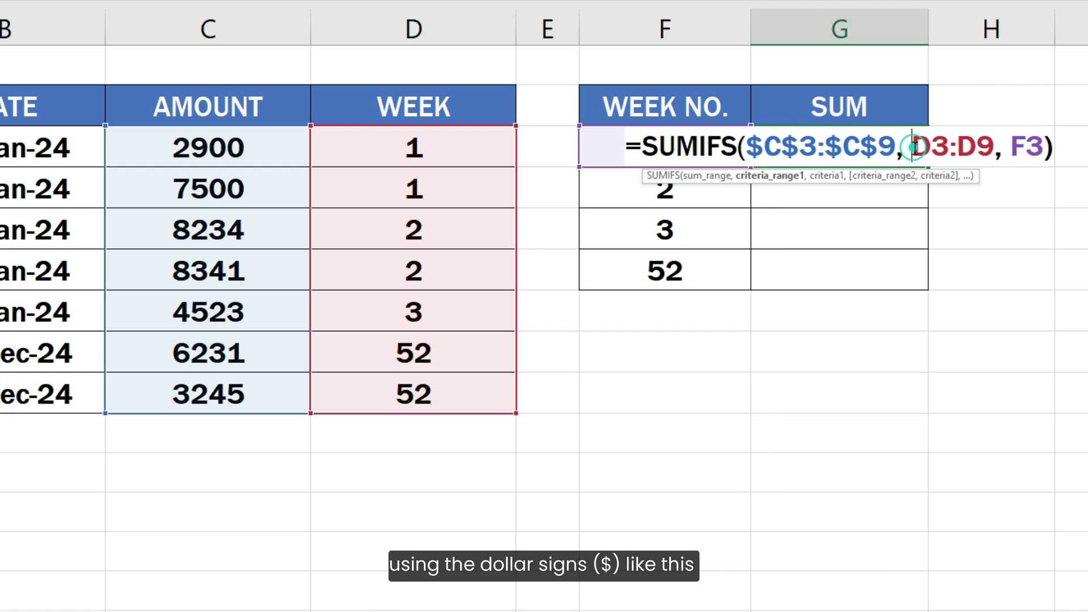
Make the week range in the SUMIFS formula absolute as $D$3:$D$9 and commit the formula in G3.
text($)
key(Right)
text($)
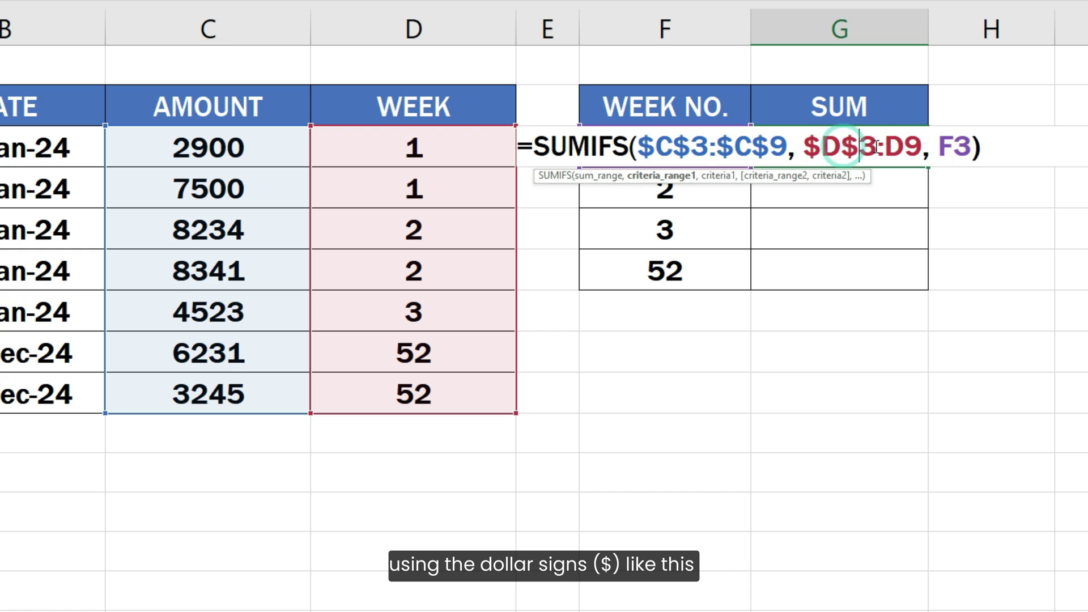
key(Right)
key(Right)
text($)
key(Right)
click(922, 148)
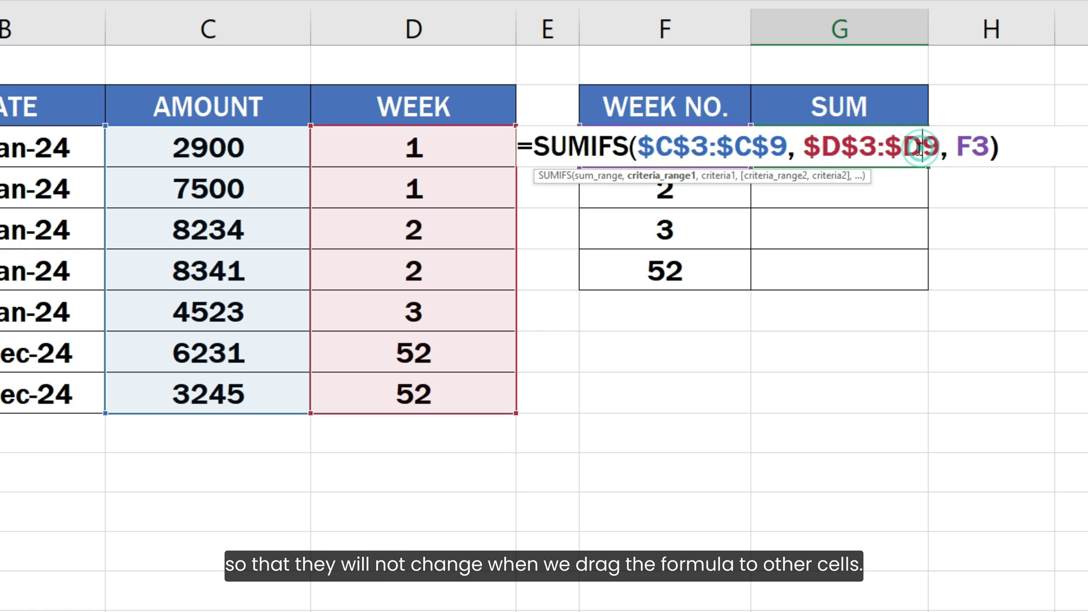
text($)
click(1016, 148)
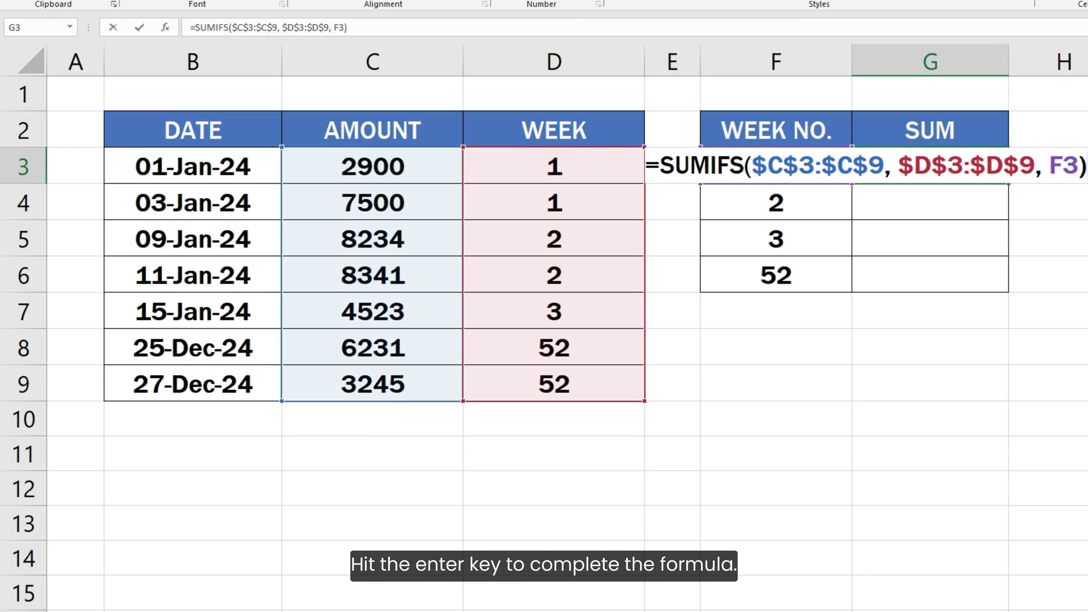
key(Return)
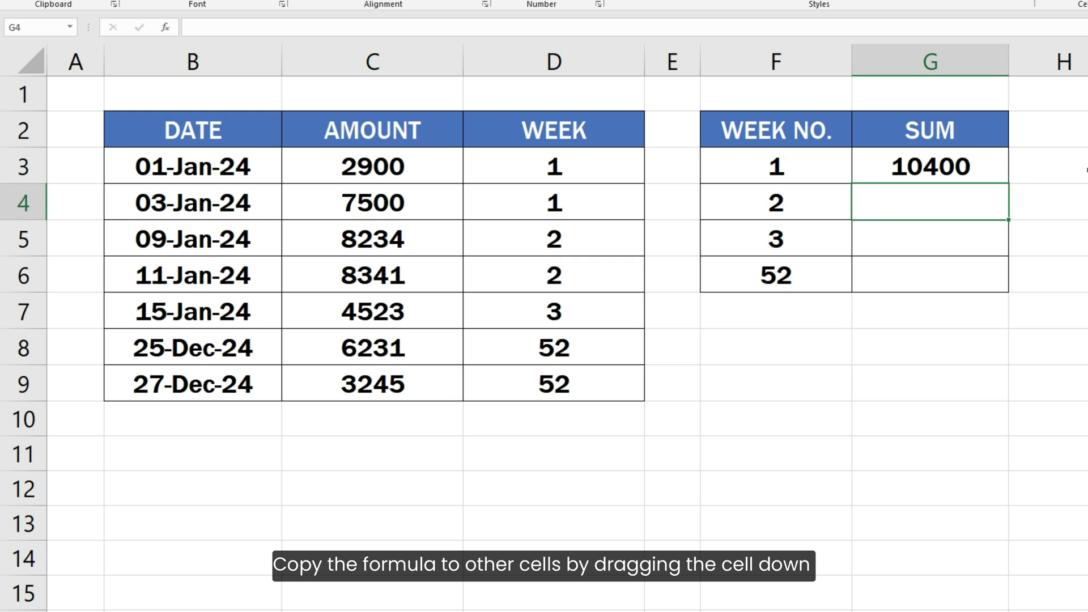
Copy the SUMIFS formula from G3 down through G6.
click(1004, 167)
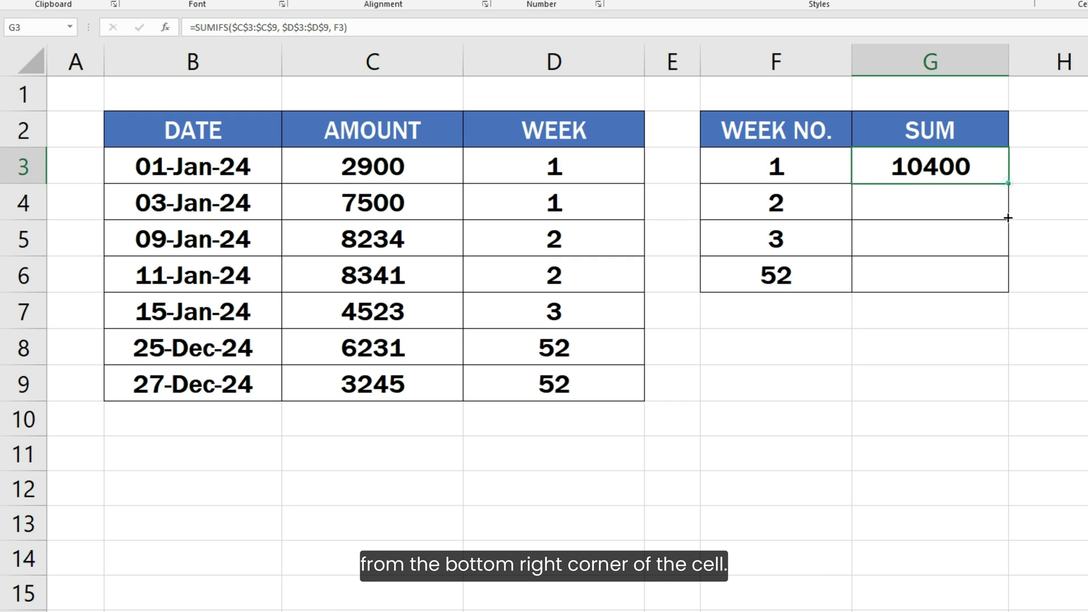
double_click(1008, 182)
click(1031, 278)
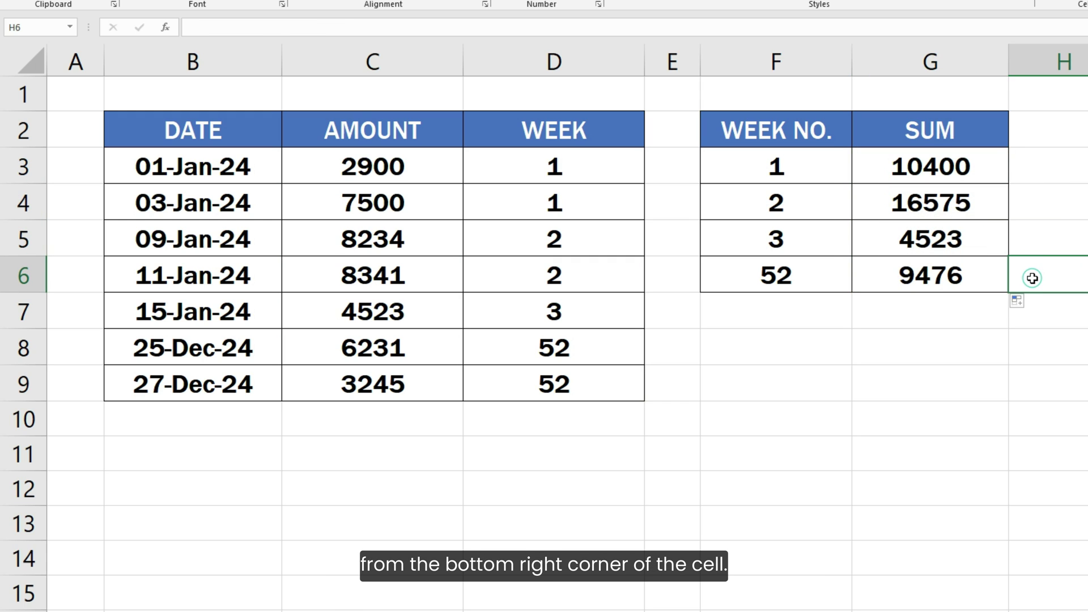